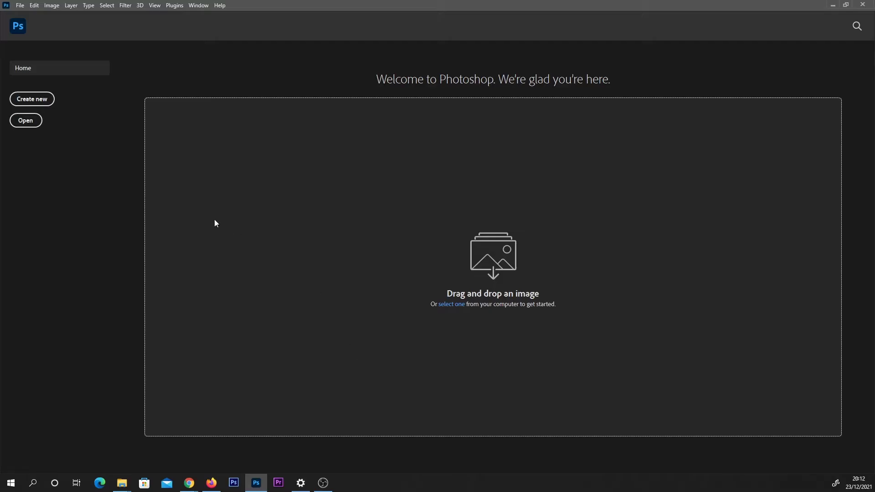
Create Untitled-1 at 32 × 32 pixels, 72 ppi, with a white background.
click(32, 99)
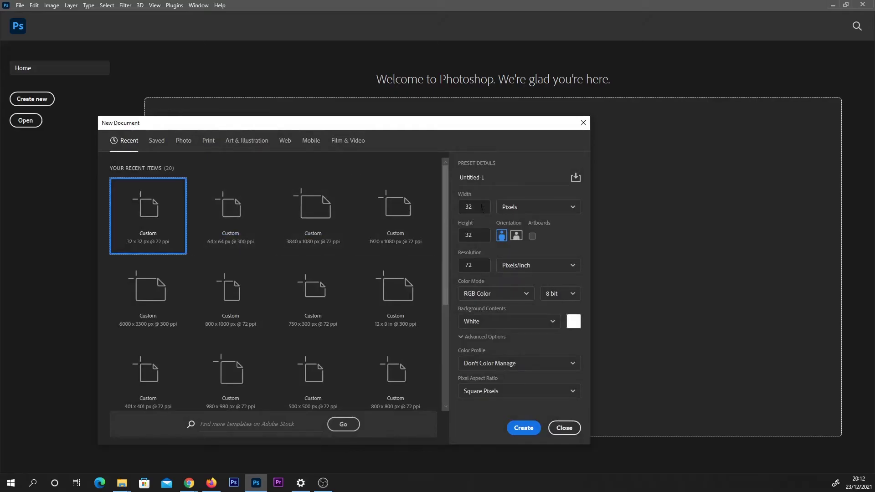
click(542, 207)
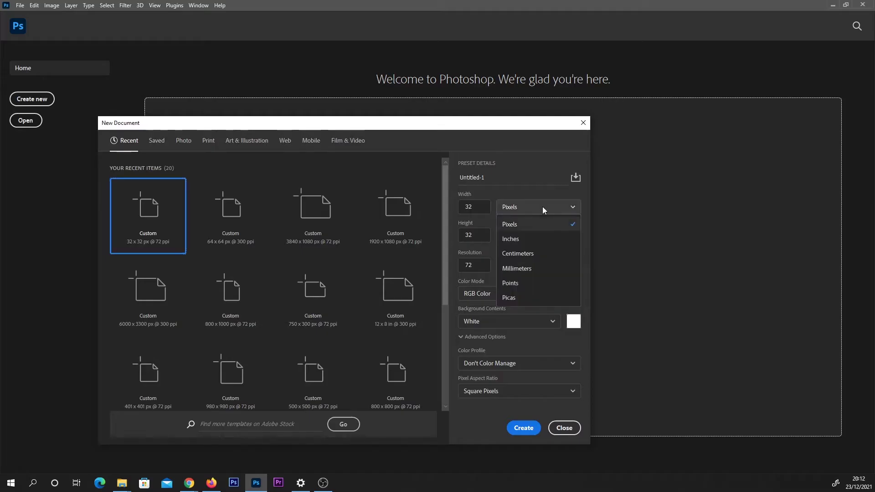
click(537, 223)
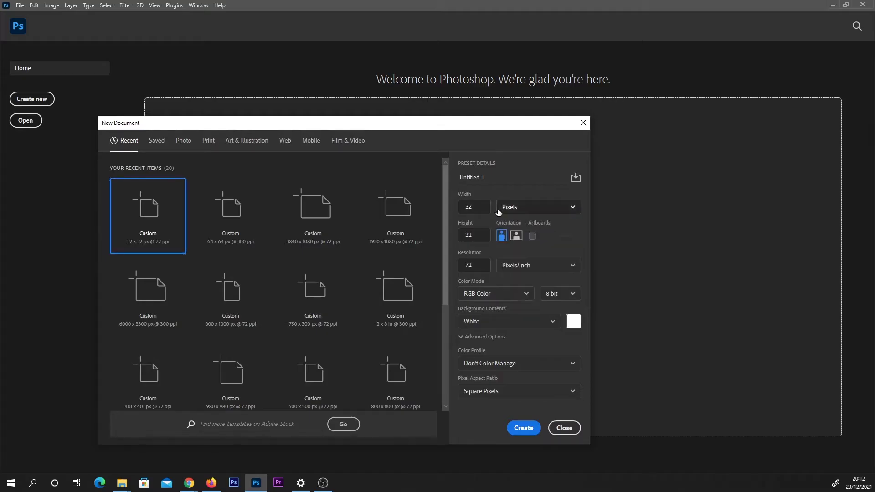
click(474, 206)
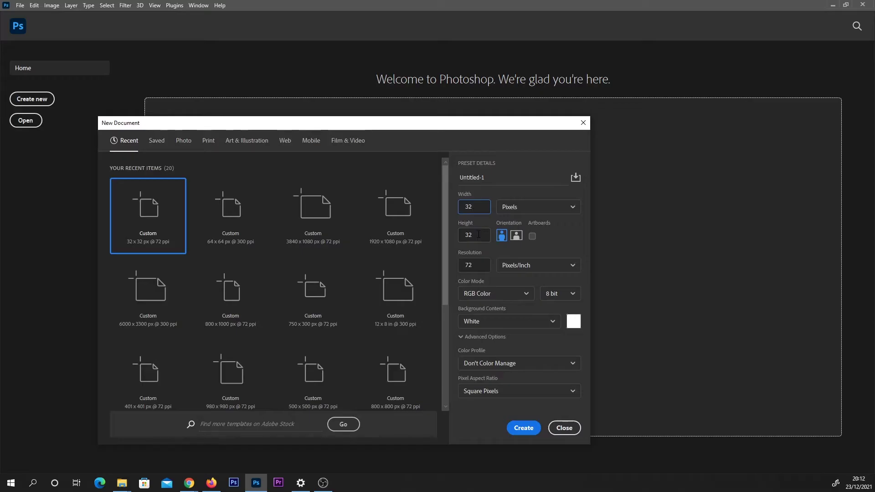
click(483, 262)
click(523, 428)
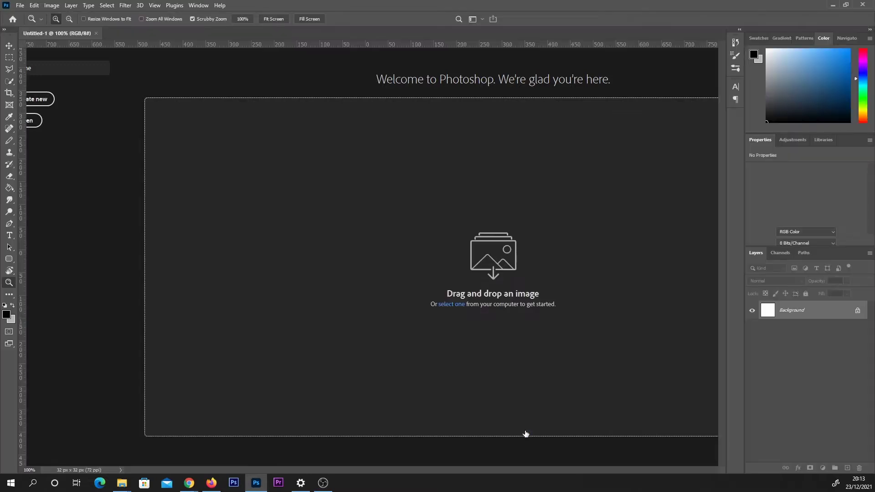
Zoom into the canvas, try a Hue/Saturation Lightness of -49, then undo it.
drag(379, 246, 472, 256)
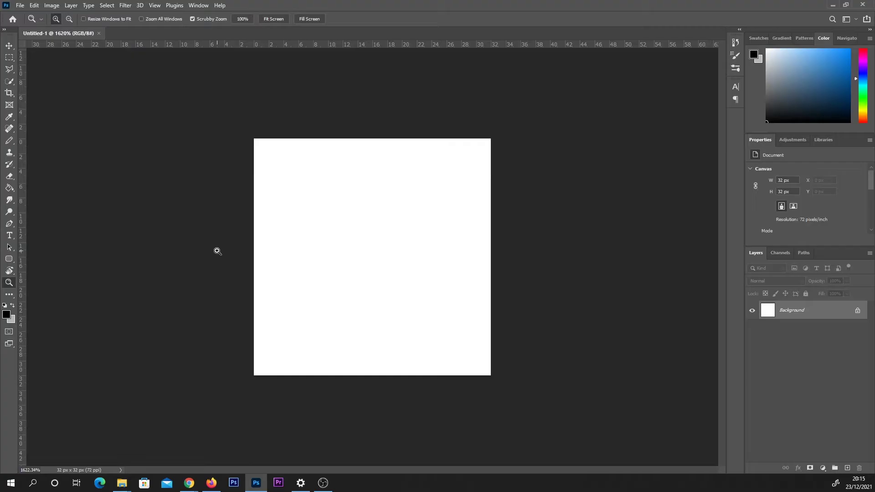
key(ctrl+u)
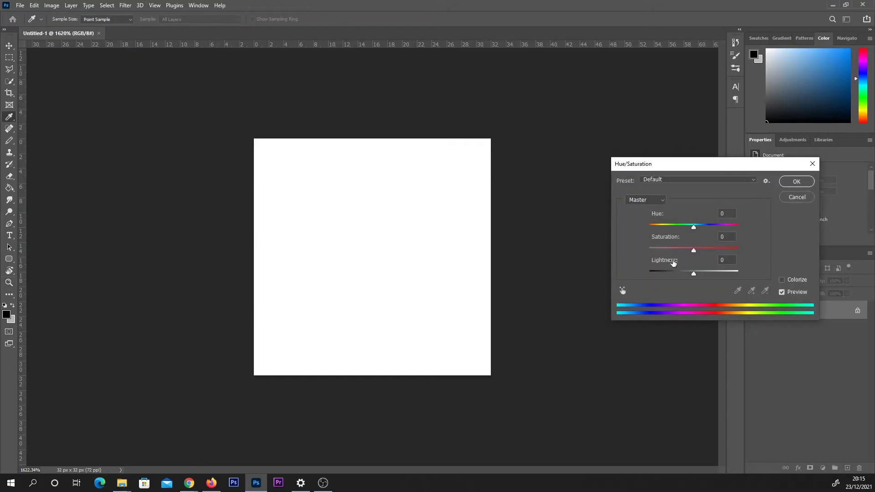
drag(681, 271, 670, 274)
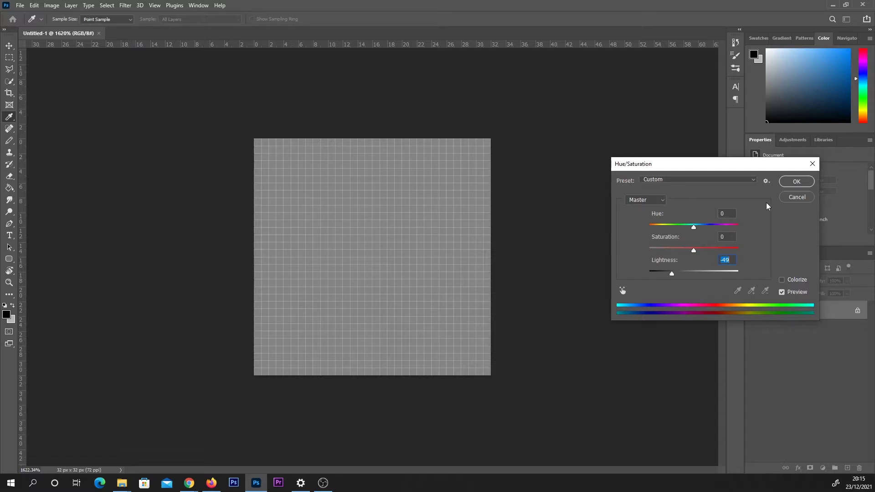
click(793, 183)
key(z)
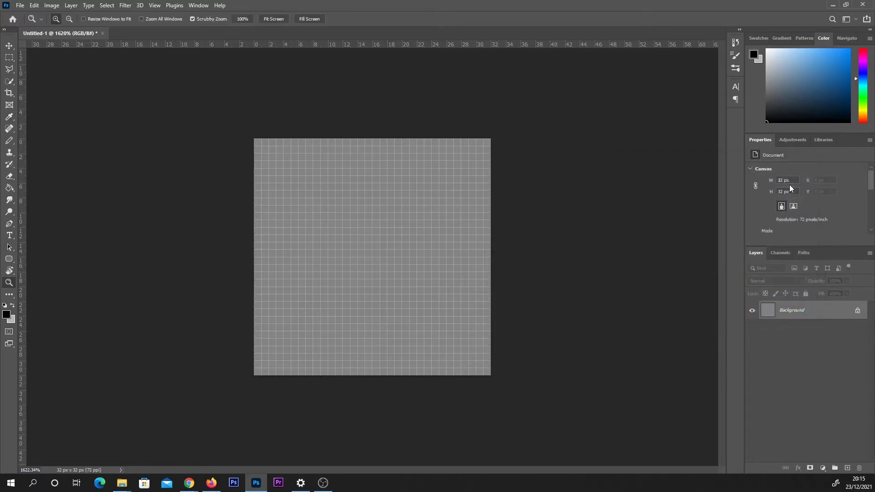
key(ctrl+z)
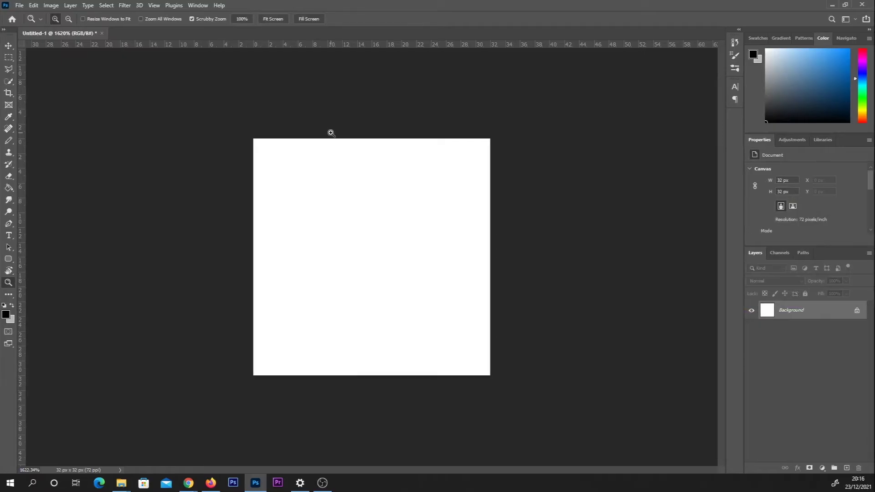
Turn on View > Show > Grid and bring up the Edit > Preferences list.
click(154, 6)
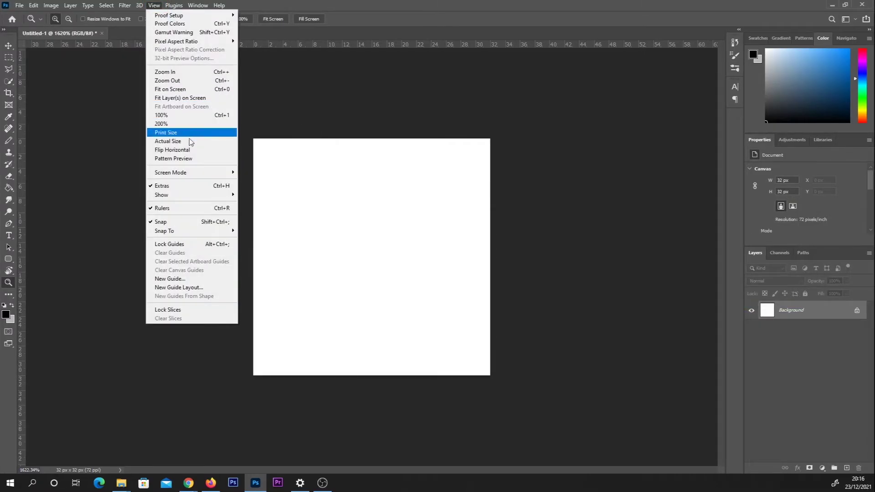
mouse_move(197, 195)
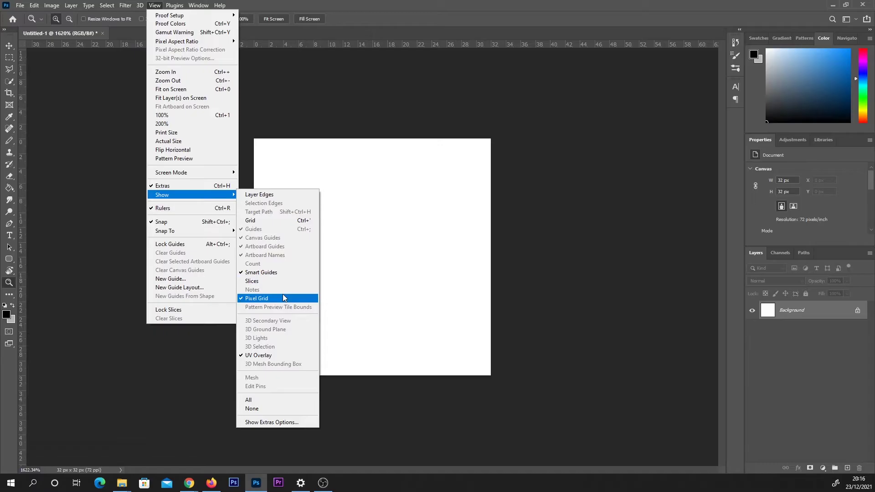
click(276, 223)
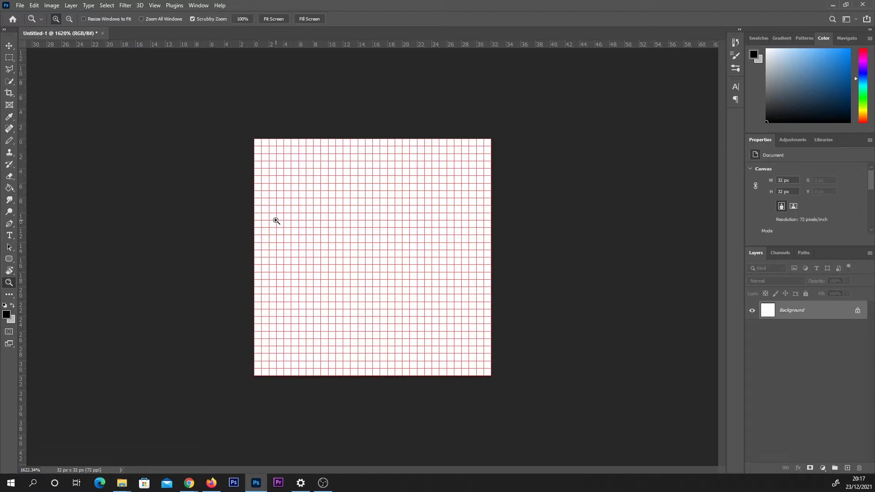
click(34, 6)
mouse_move(62, 385)
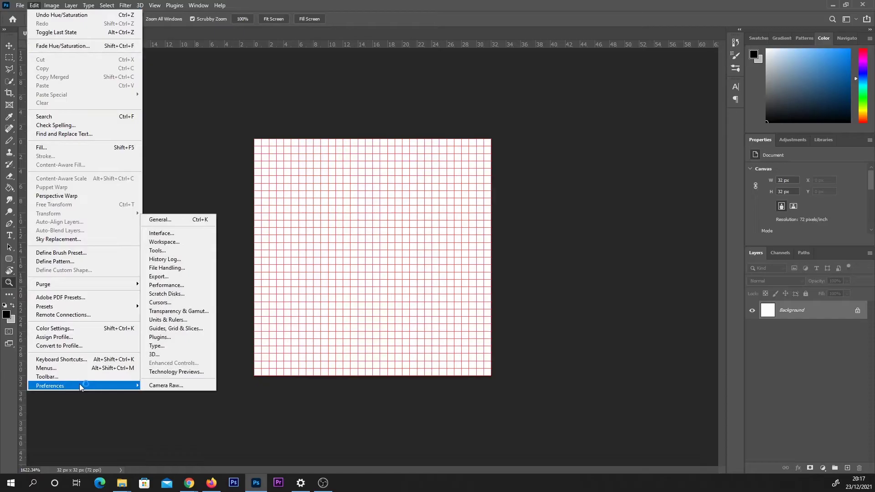
In Guides, Grid & Slices preferences, set a black gridline every 1 pixel.
click(173, 331)
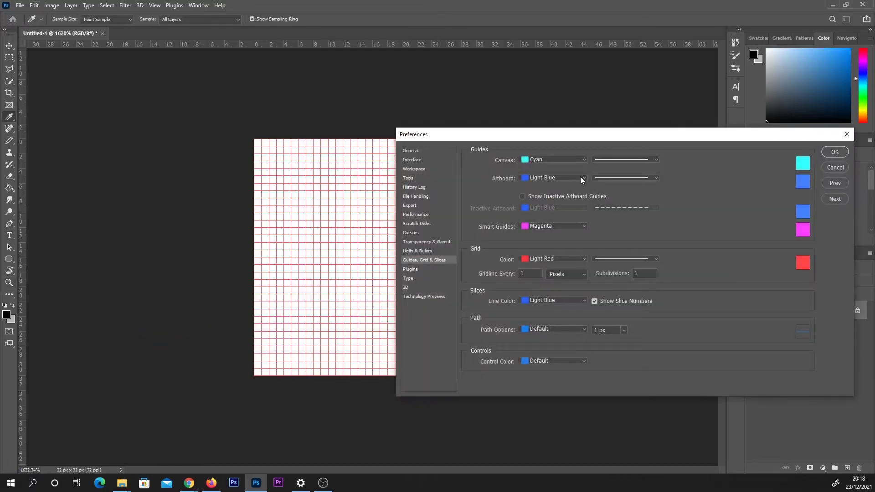
drag(577, 140, 583, 146)
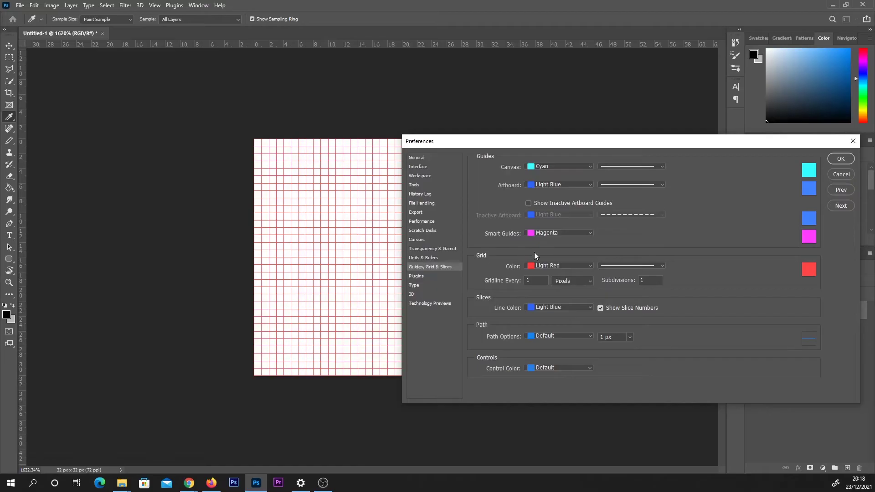
click(591, 283)
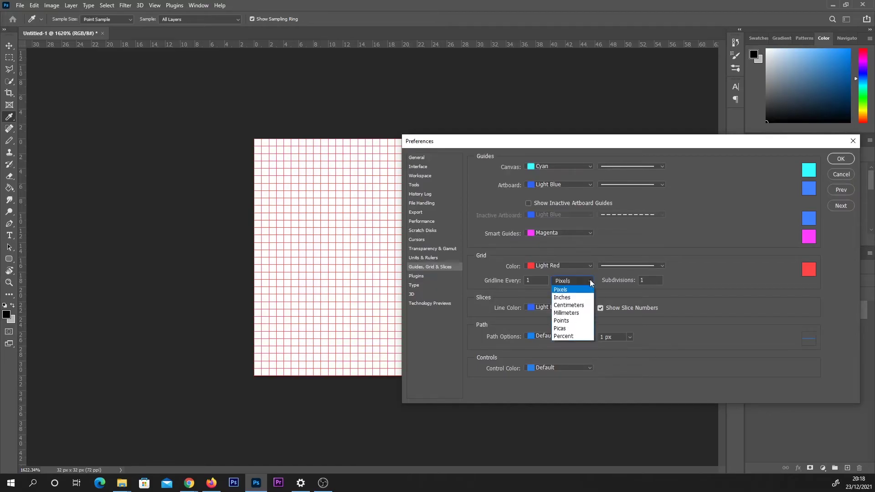
click(590, 283)
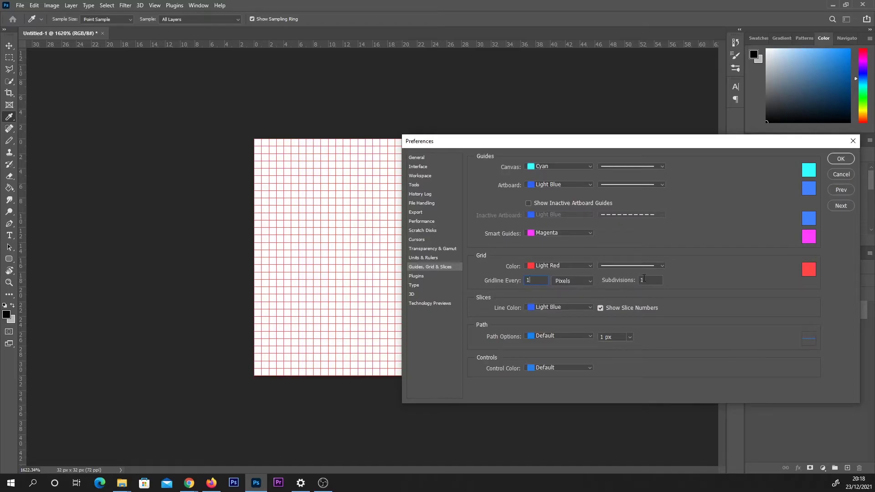
key(ctrl+a)
click(591, 269)
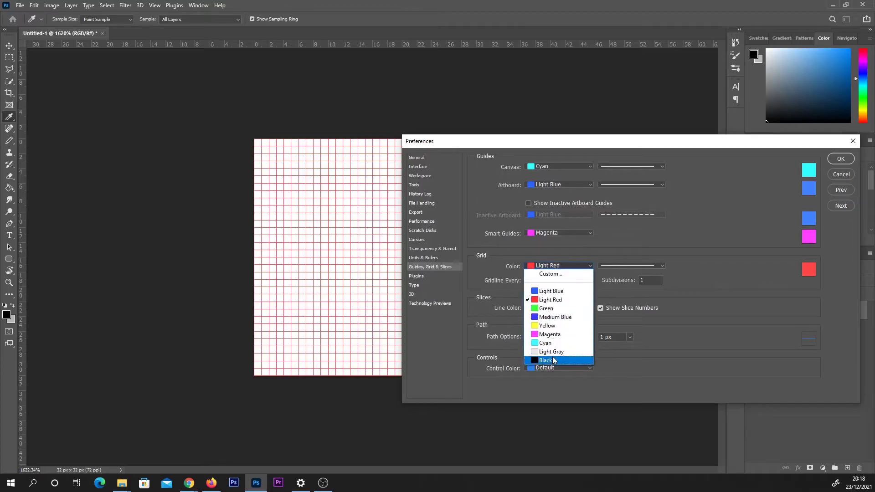
click(553, 360)
click(839, 160)
key(z)
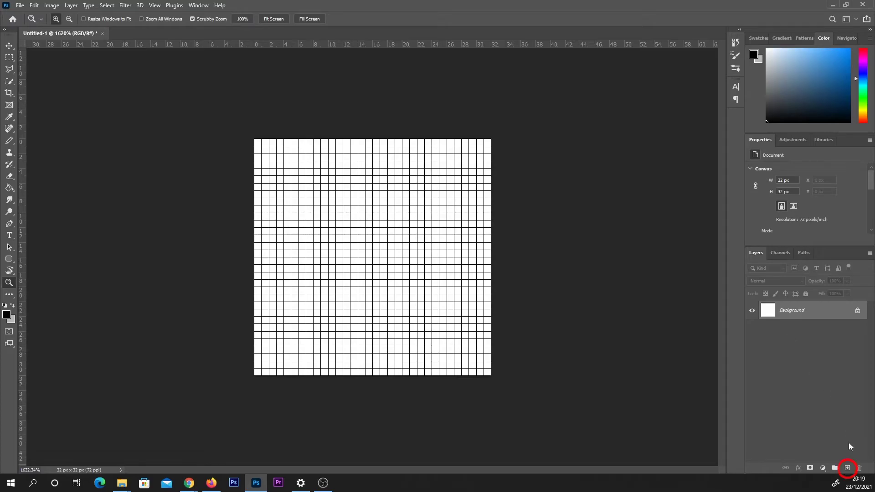
Add Layer 1 above the Background, then paint and undo a test brush stroke.
click(847, 468)
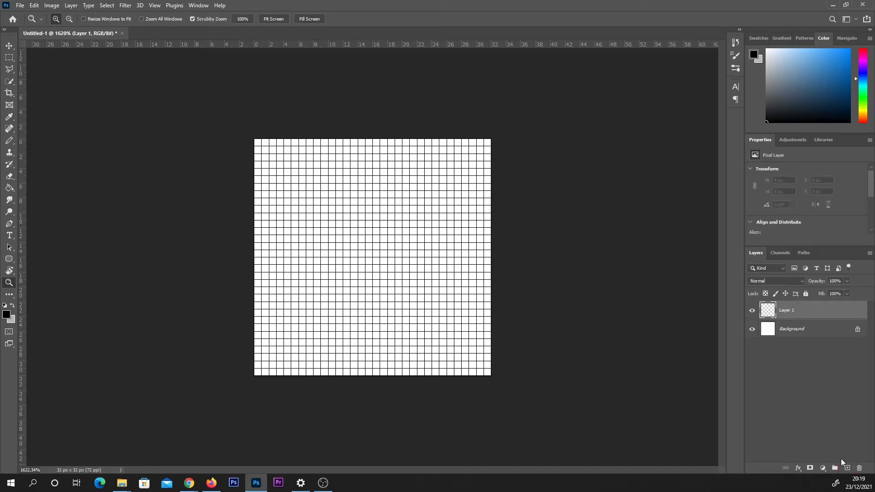
key(b)
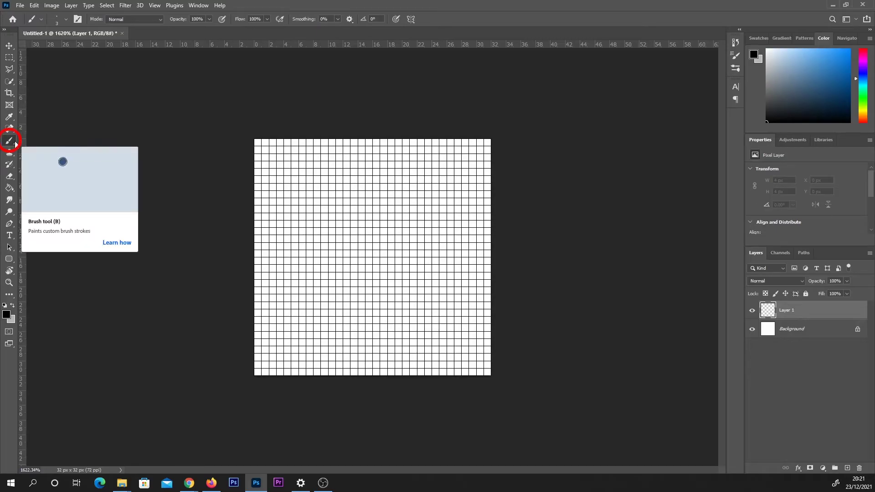
mouse_move(319, 302)
mouse_down()
mouse_move(376, 232)
mouse_move(396, 308)
mouse_move(461, 265)
mouse_move(328, 228)
mouse_move(336, 165)
mouse_up()
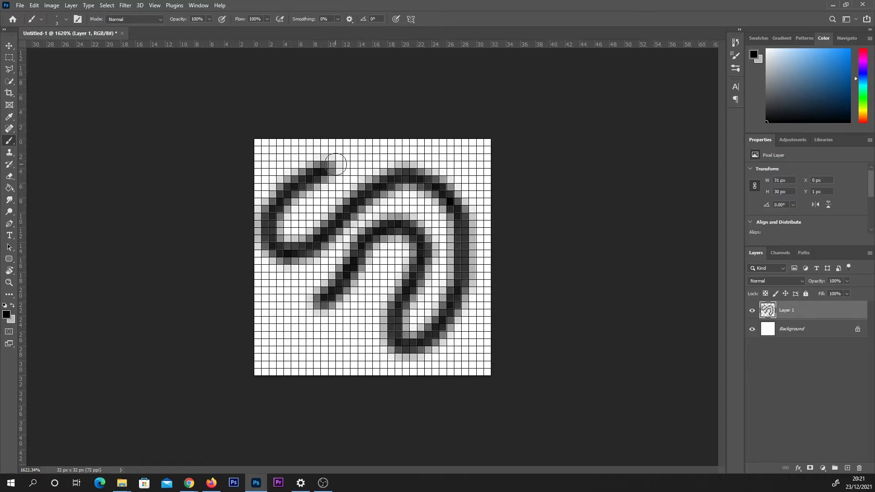
key(ctrl+z)
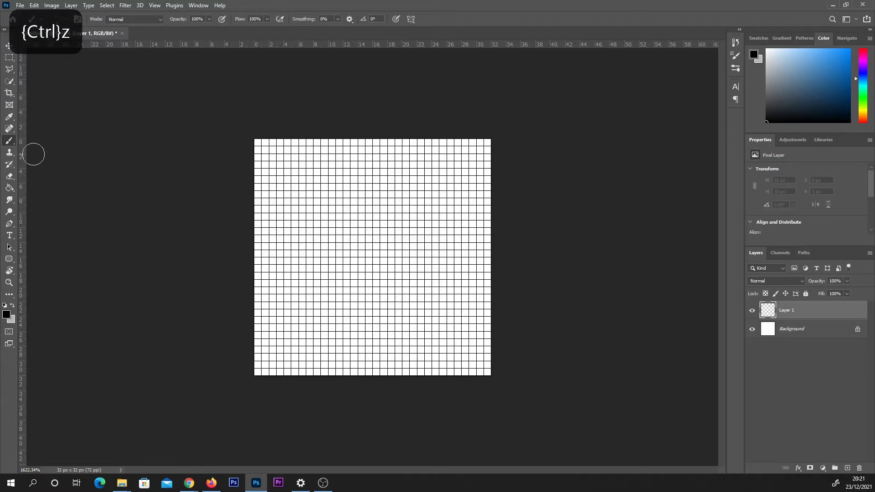
right_click(12, 142)
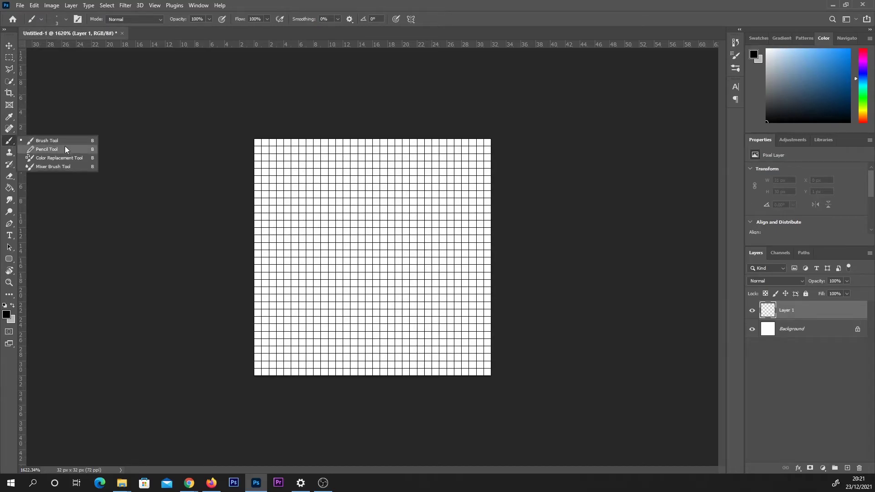
Switch to the Pencil Tool and undo a trial pencil stroke.
click(47, 149)
key(ctrl+z)
mouse_move(350, 234)
mouse_down()
mouse_move(352, 277)
mouse_move(401, 303)
mouse_up()
key(ctrl+z)
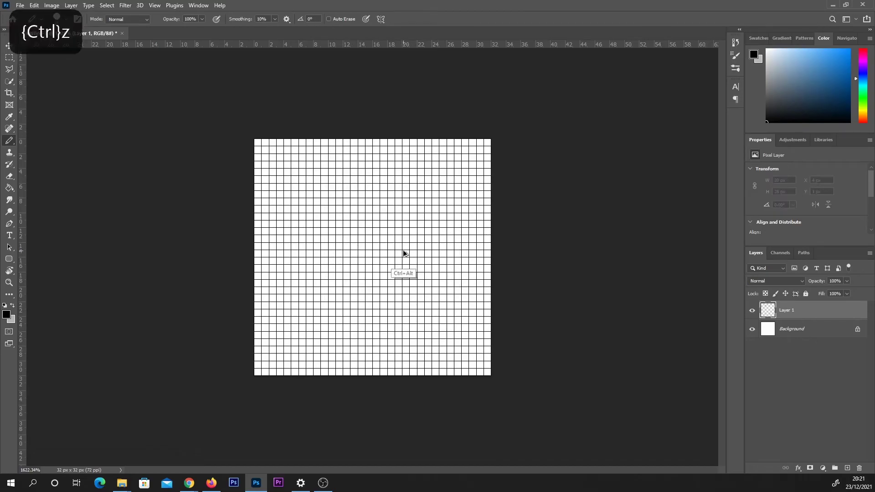
Set the pencil size to 1 px.
key(bracketleft)
key(bracketleft)
key(bracketleft)
key(bracketleft)
key(bracketleft)
key(bracketleft)
key(bracketleft)
key(bracketleft)
key(bracketleft)
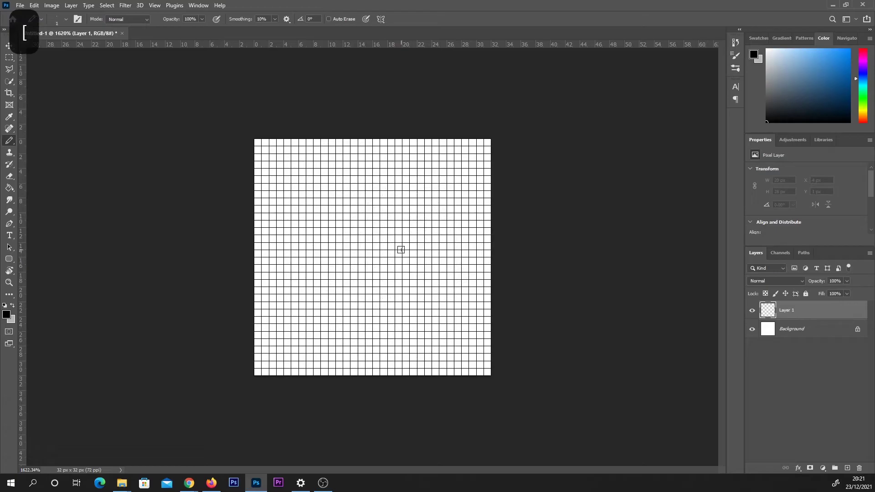
click(66, 25)
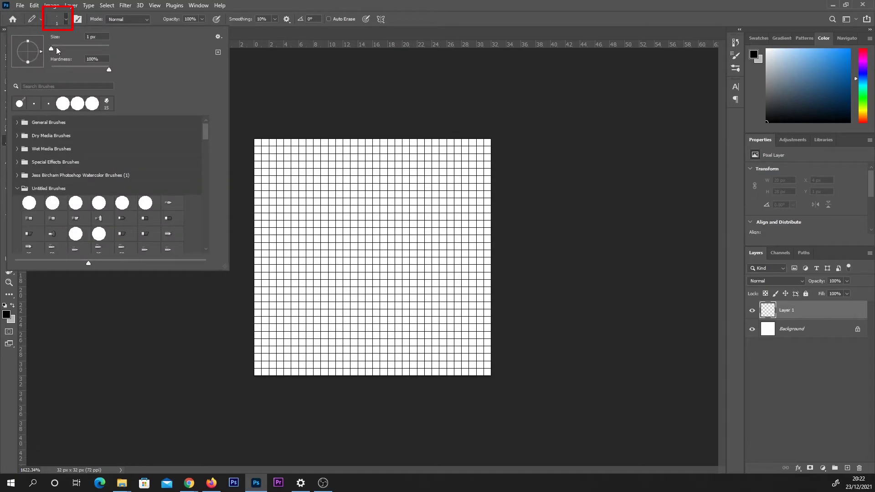
mouse_move(54, 49)
mouse_down()
mouse_move(72, 48)
mouse_move(64, 49)
mouse_up()
text(1)
key(Return)
click(422, 163)
Draw a 1-pixel black outline across the grid, undoing the last stroke.
key(ctrl+z)
mouse_move(442, 155)
mouse_down()
mouse_move(449, 243)
mouse_move(402, 298)
mouse_move(361, 217)
mouse_move(295, 223)
mouse_up()
mouse_move(284, 253)
mouse_down()
mouse_move(304, 336)
mouse_move(394, 351)
mouse_move(489, 282)
mouse_up()
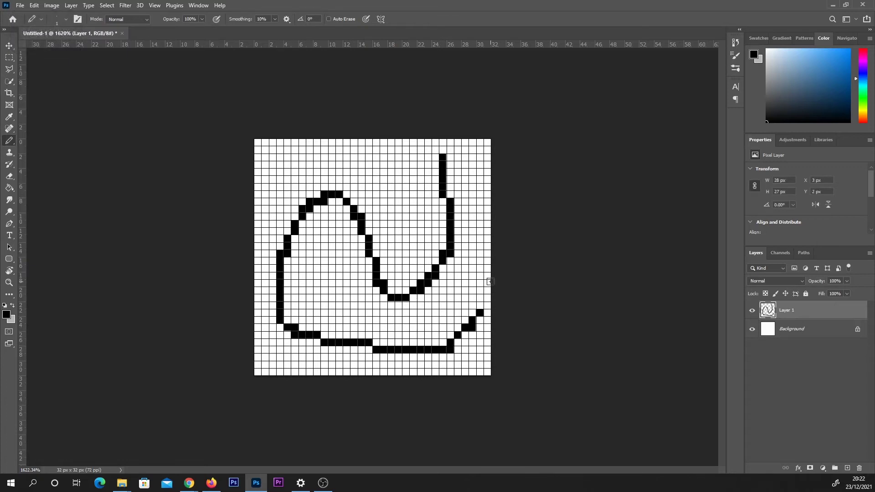
key(ctrl+z)
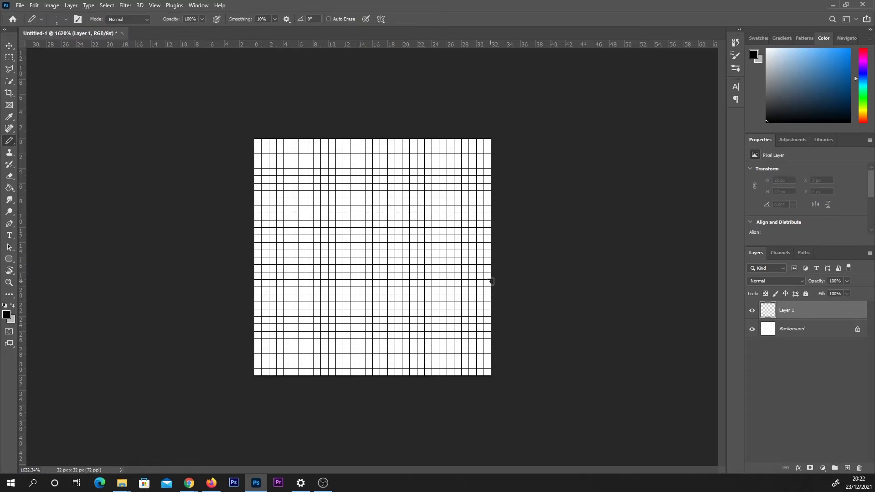
Set the foreground colour to blue (177dd7) and pencil a rough blue guide shape.
click(7, 315)
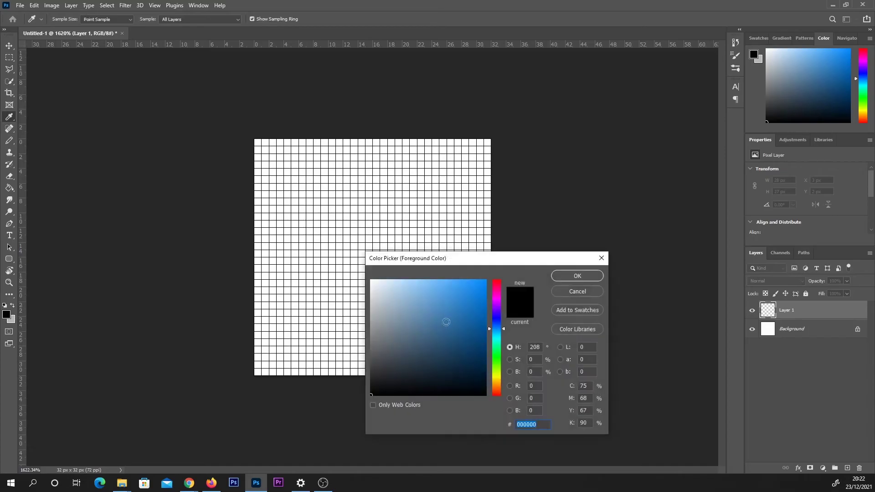
click(473, 297)
click(577, 276)
key(b)
mouse_move(398, 187)
mouse_down()
mouse_move(306, 273)
mouse_move(352, 319)
mouse_move(428, 215)
mouse_move(334, 242)
mouse_move(360, 223)
mouse_move(332, 191)
mouse_move(310, 212)
mouse_up()
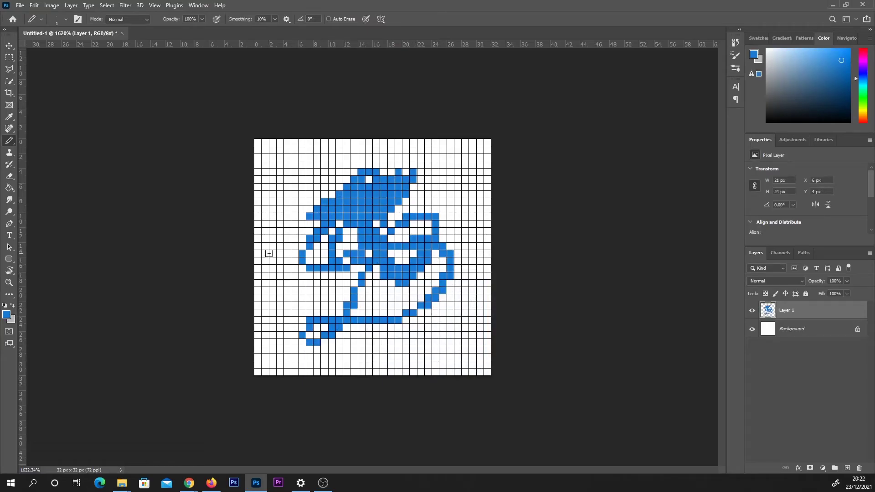
key(y)
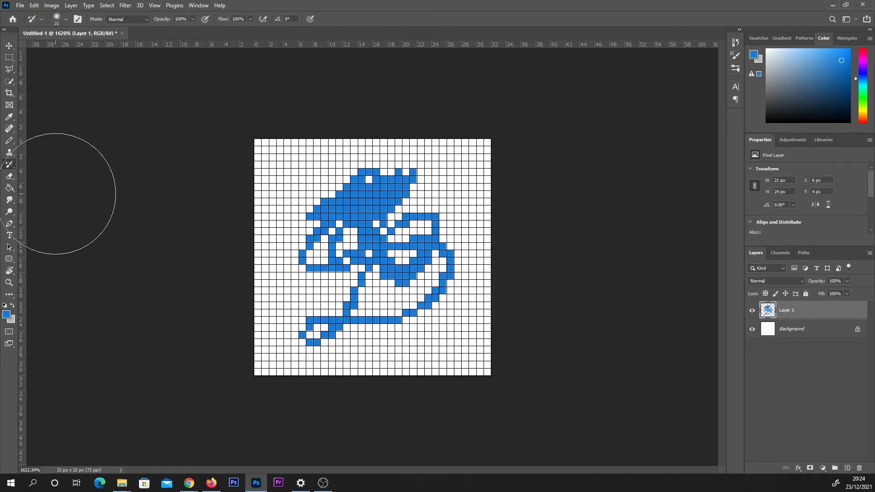
Erase the top, middle and left side of the blue sketch.
click(10, 175)
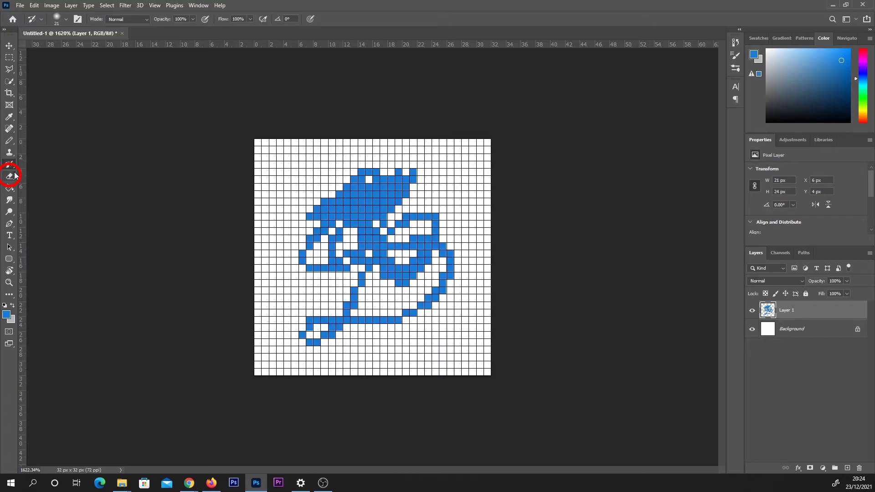
key(alt)
mouse_move(364, 154)
mouse_down()
mouse_move(362, 201)
mouse_move(409, 269)
mouse_move(413, 329)
mouse_move(360, 319)
mouse_up()
mouse_move(387, 279)
mouse_down()
mouse_move(363, 199)
mouse_move(346, 185)
mouse_move(364, 243)
mouse_move(340, 206)
mouse_move(373, 282)
mouse_move(341, 317)
mouse_up()
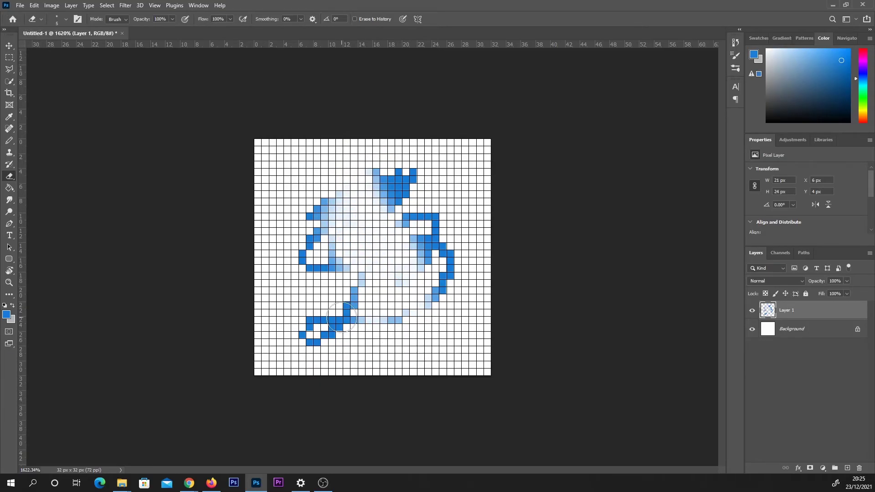
Switch the eraser to hard-edged Pencil mode at 1 px.
click(125, 20)
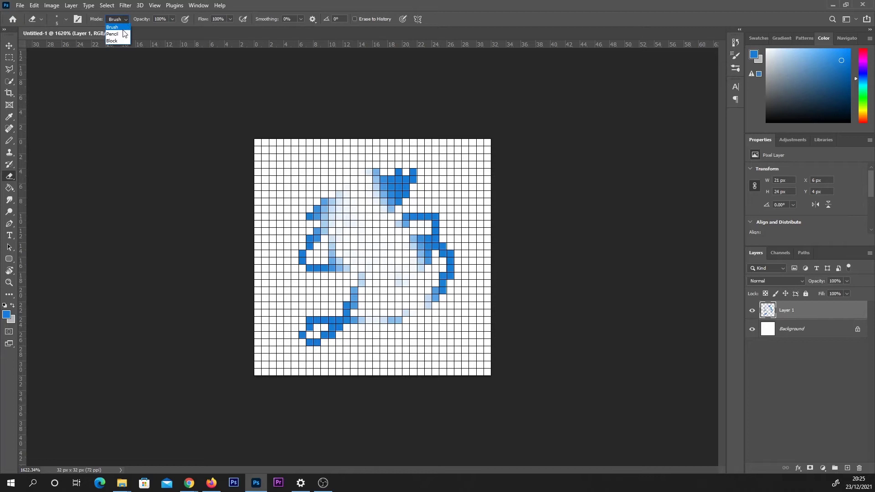
click(120, 34)
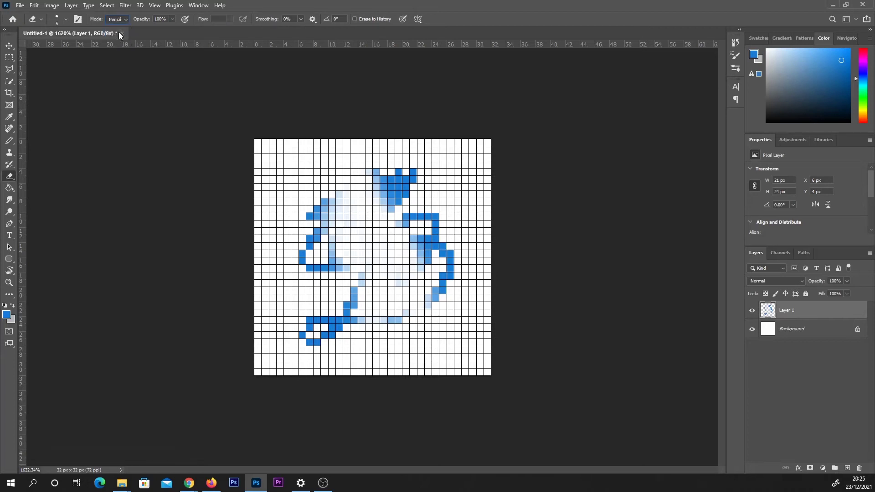
key(bracketleft)
key(bracketleft)
key(bracketleft)
key(bracketleft)
Clear leftover blue pixels and draw the black figure outline with eye and mouth pixels.
mouse_move(411, 159)
mouse_down()
mouse_move(407, 213)
mouse_move(405, 175)
mouse_up()
mouse_move(434, 213)
mouse_down()
mouse_move(436, 285)
mouse_move(406, 303)
mouse_move(440, 226)
mouse_move(422, 256)
mouse_move(425, 225)
mouse_move(402, 183)
mouse_move(320, 218)
mouse_move(349, 262)
mouse_move(337, 220)
mouse_move(351, 281)
mouse_move(335, 338)
mouse_move(400, 279)
mouse_up()
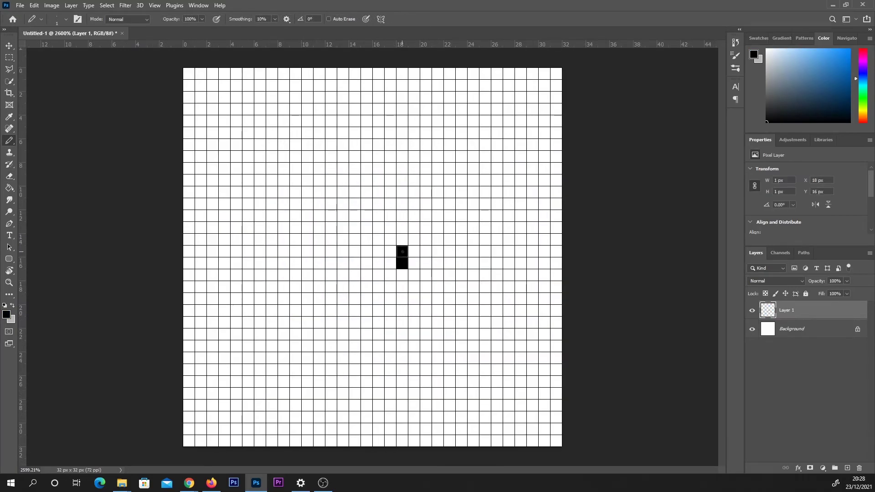
mouse_move(403, 251)
mouse_down()
mouse_move(473, 192)
mouse_move(520, 180)
mouse_move(531, 200)
mouse_move(511, 251)
mouse_move(528, 299)
mouse_move(471, 355)
mouse_move(497, 308)
mouse_move(473, 241)
mouse_move(484, 215)
mouse_up()
mouse_move(455, 346)
mouse_down()
mouse_move(425, 348)
mouse_move(387, 307)
mouse_move(390, 280)
mouse_up()
click(413, 250)
drag(413, 310, 425, 310)
Nudge the outline's upper arc down one pixel and label Layer 1 yellow.
key(l)
drag(505, 171, 364, 273)
key(ctrl+Down)
key(ctrl+d)
key(b)
right_click(788, 310)
click(697, 412)
On new Layer 2, draw the black outline and leg left of the face; label it red.
key(ctrl+shift+alt+n)
drag(343, 240, 344, 264)
mouse_move(307, 191)
mouse_down()
mouse_move(332, 267)
mouse_move(344, 247)
mouse_move(341, 289)
mouse_move(304, 313)
mouse_move(323, 339)
mouse_move(346, 344)
mouse_move(334, 320)
mouse_move(344, 311)
mouse_move(345, 336)
mouse_move(305, 347)
mouse_move(306, 327)
mouse_move(285, 339)
mouse_move(260, 330)
mouse_move(237, 357)
mouse_move(236, 322)
mouse_move(271, 317)
mouse_move(224, 281)
mouse_up()
key(ctrl+z)
click(247, 275)
mouse_move(283, 276)
mouse_down()
mouse_move(283, 259)
mouse_move(236, 251)
mouse_move(248, 269)
mouse_move(236, 203)
mouse_move(307, 192)
mouse_up()
right_click(792, 309)
click(700, 394)
On a new layer, fill Pikachu's body with yellow pixels.
click(786, 347)
key(ctrl+shift+alt+n)
click(855, 111)
click(841, 52)
mouse_move(460, 214)
mouse_down()
mouse_move(471, 337)
mouse_move(507, 219)
mouse_up()
key(ctrl+u)
key(Escape)
Add brown stripes and a red cheek dot to Pikachu.
click(826, 78)
drag(455, 287, 490, 287)
drag(456, 311, 520, 299)
click(848, 50)
click(436, 275)
click(786, 328)
On a new layer, colour Ash's cap red and his face skin tone.
key(ctrl+shift+alt+n)
drag(237, 251, 273, 250)
drag(248, 202, 319, 226)
click(800, 67)
click(795, 68)
mouse_move(235, 263)
mouse_down()
mouse_move(307, 298)
mouse_move(319, 314)
mouse_up()
Add blue cells on Ash's side and green cells at his waist.
click(862, 68)
click(815, 78)
click(862, 99)
click(824, 77)
drag(260, 334, 272, 334)
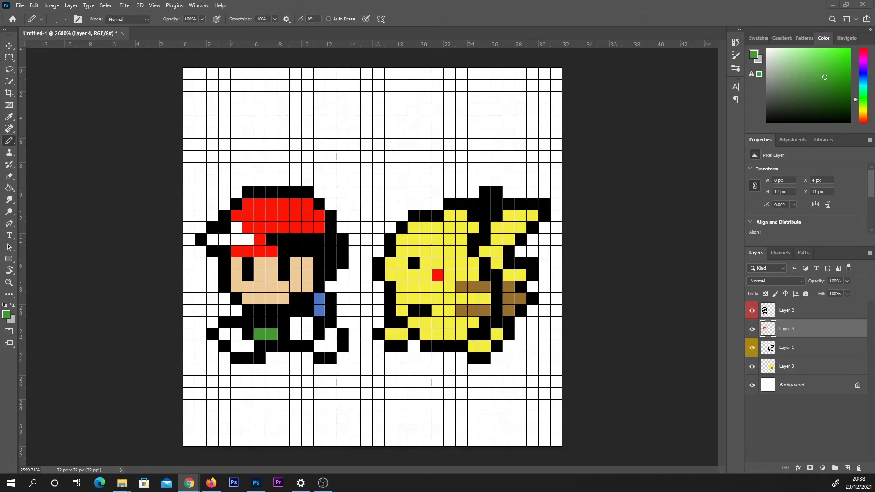
click(51, 6)
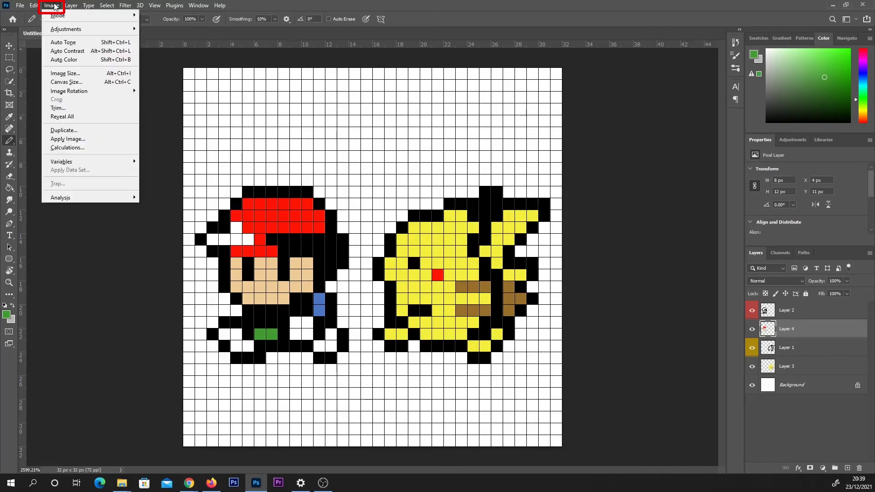
Resize the image to 640 px wide using Nearest Neighbor (hard edges) resampling.
click(94, 75)
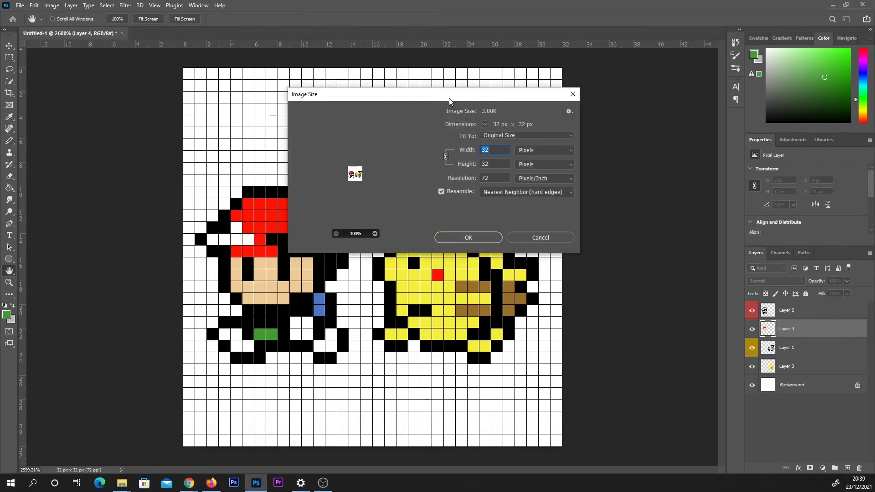
drag(469, 100, 589, 119)
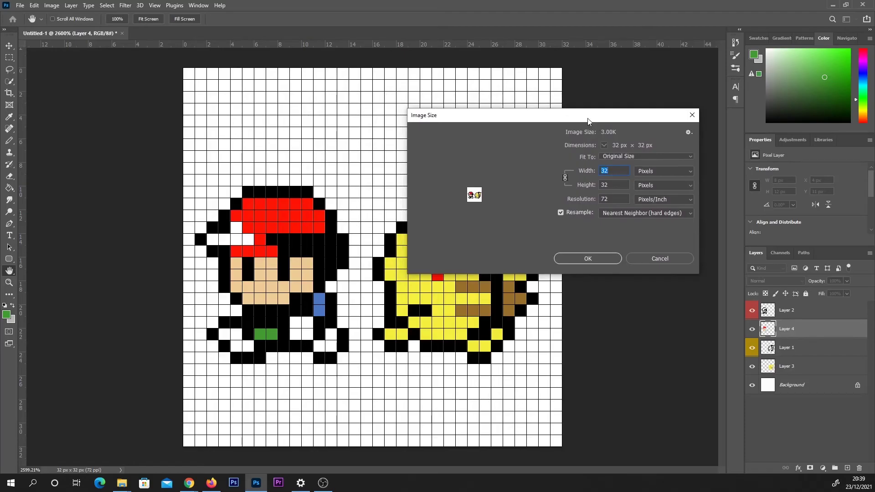
text(640)
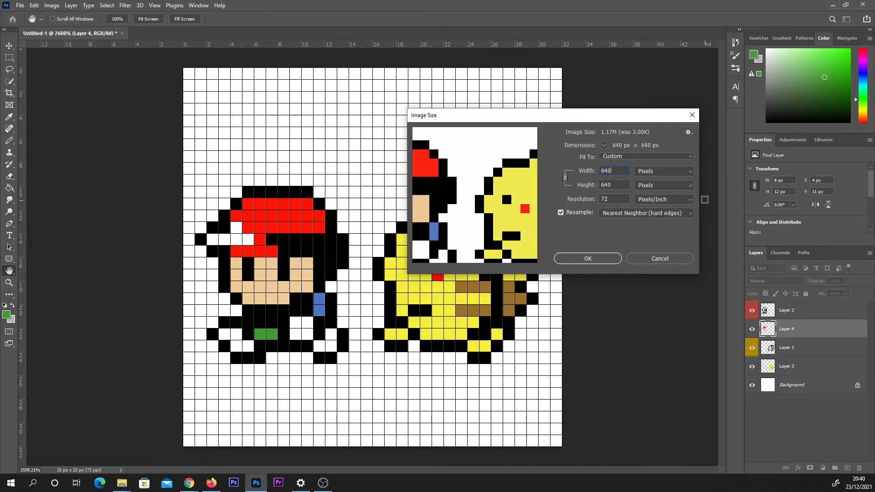
click(678, 214)
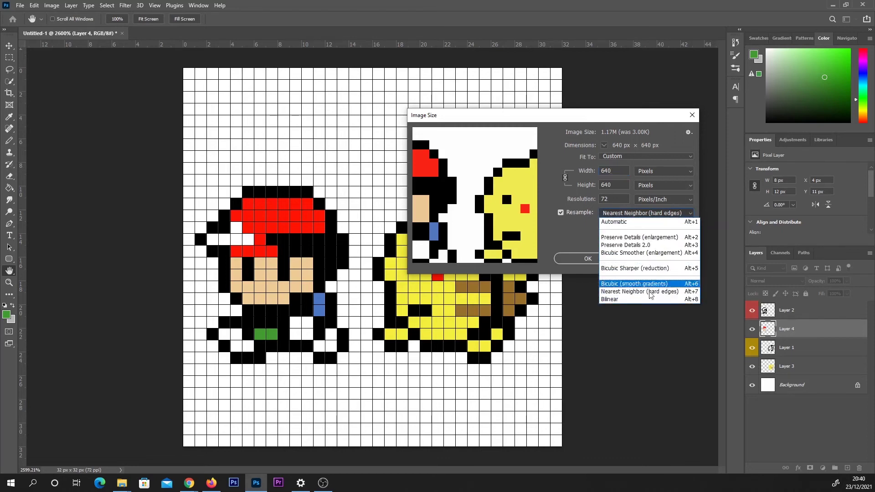
click(627, 222)
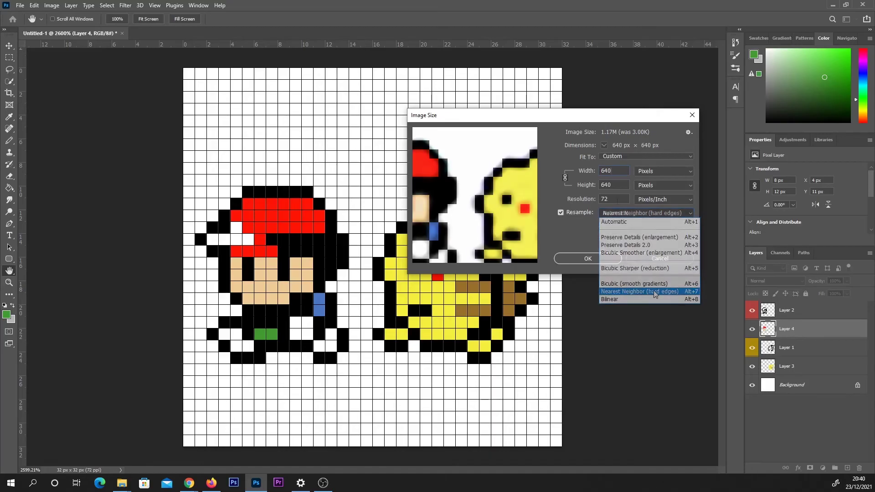
click(685, 214)
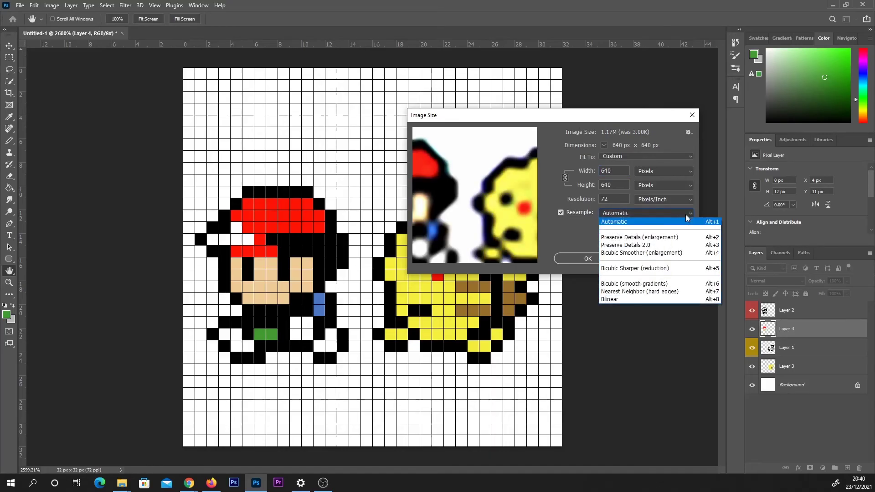
click(639, 225)
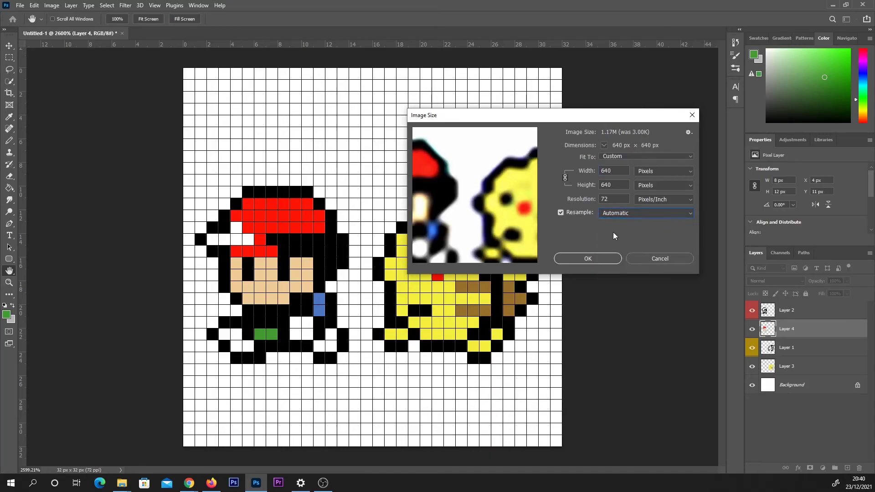
click(652, 220)
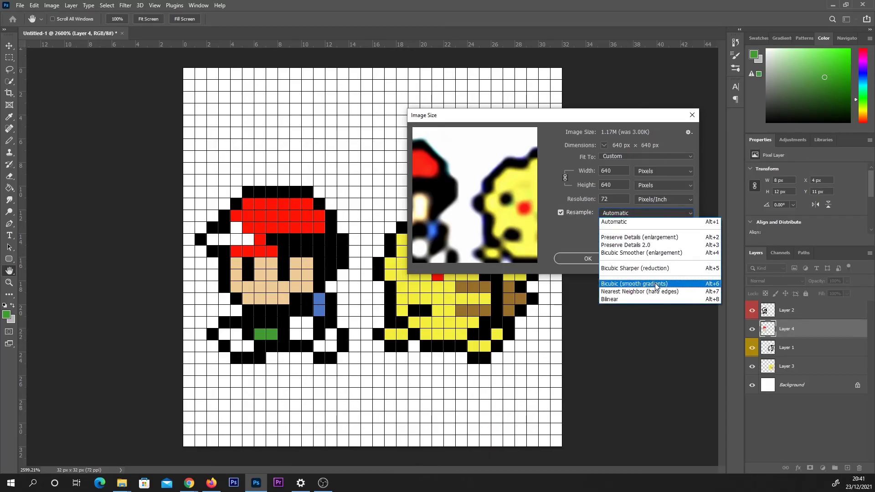
click(673, 292)
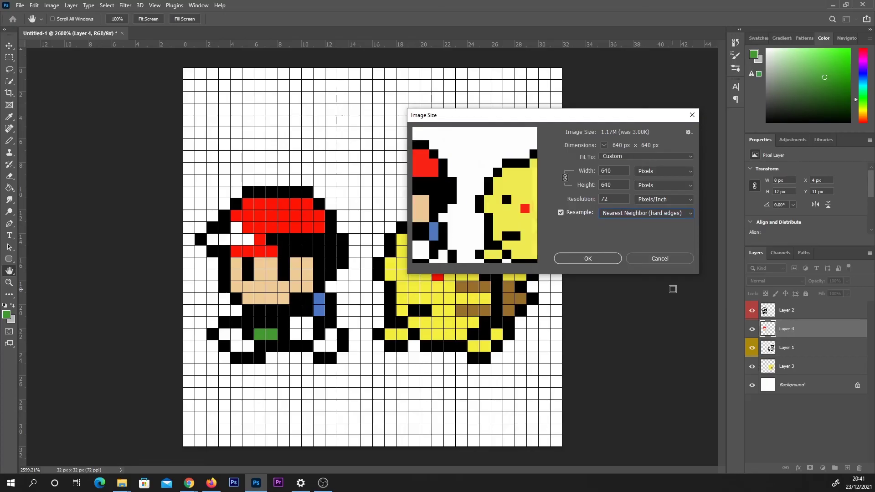
click(600, 258)
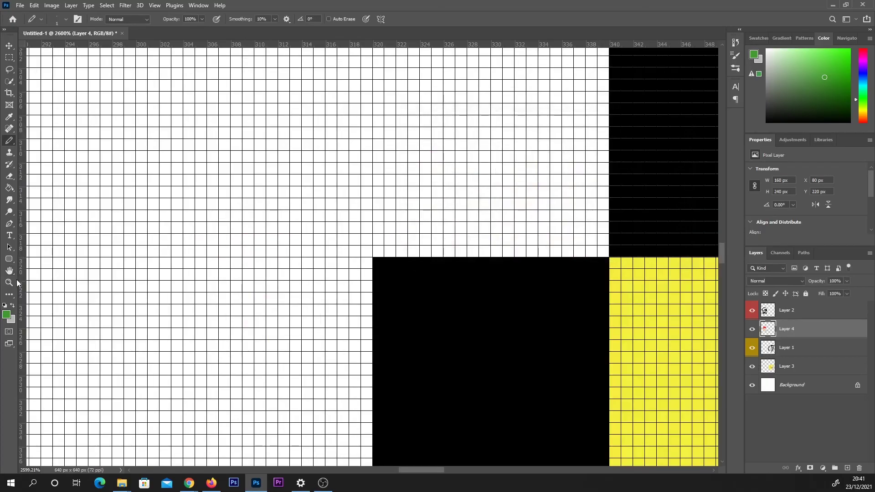
Zoom out to view the whole 640 × 640 image.
click(15, 280)
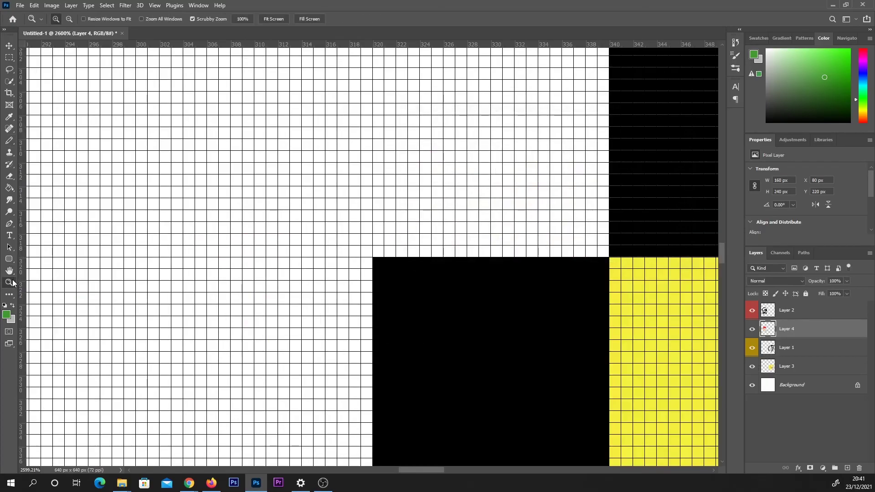
drag(466, 251, 360, 255)
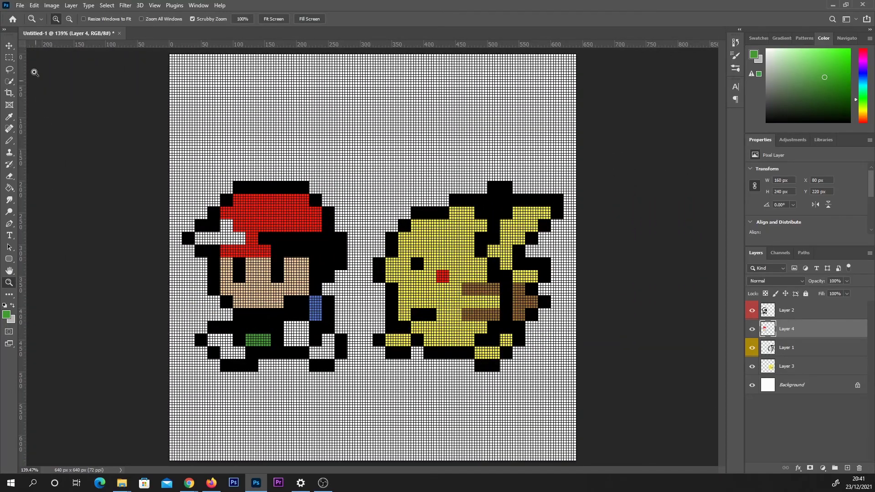
click(21, 5)
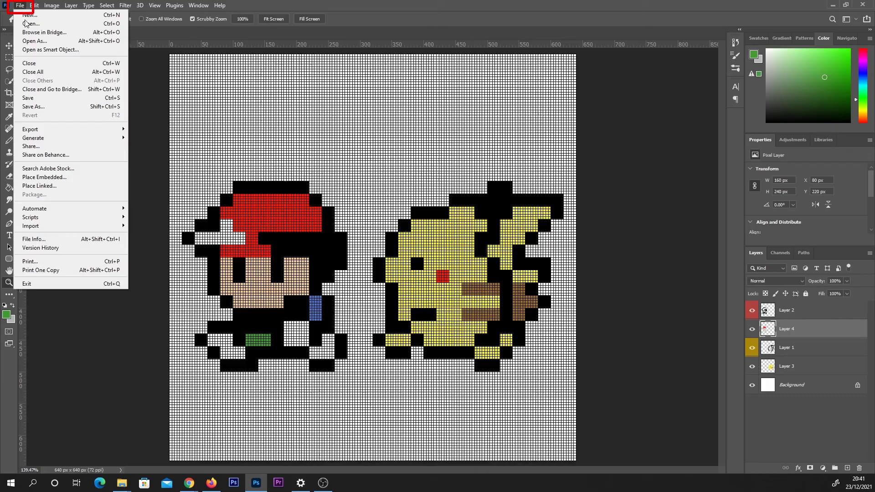
Save the artwork as 'pixel art' in JPEG format at maximum quality 12.
click(56, 106)
text(pixel art)
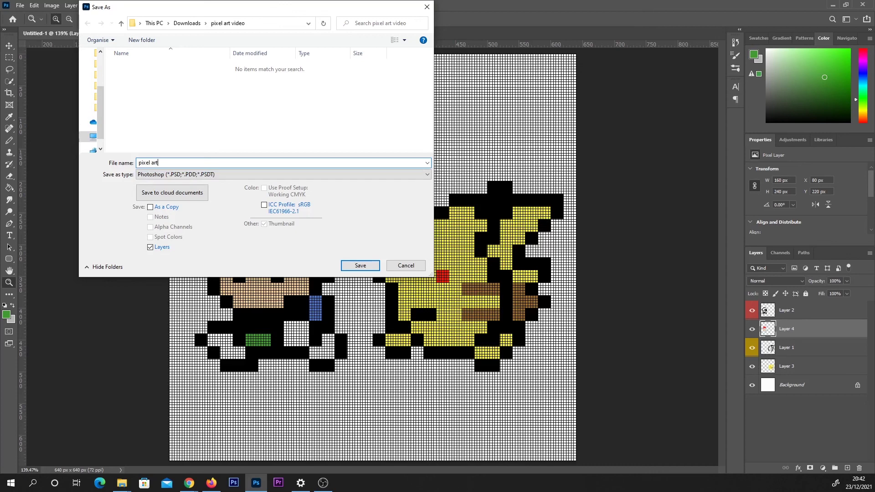
click(206, 175)
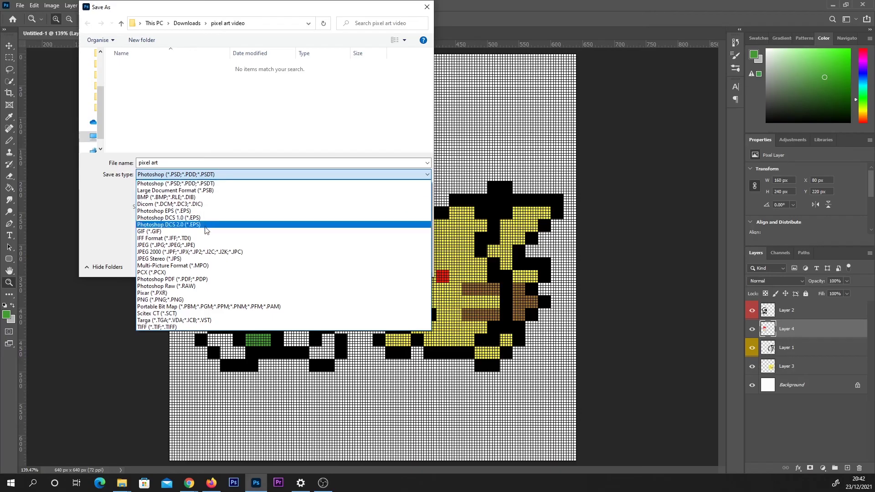
click(204, 244)
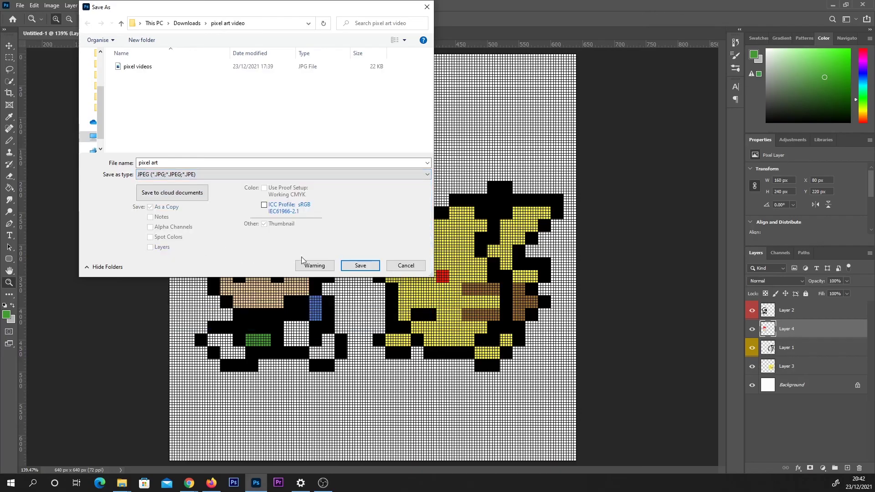
click(372, 267)
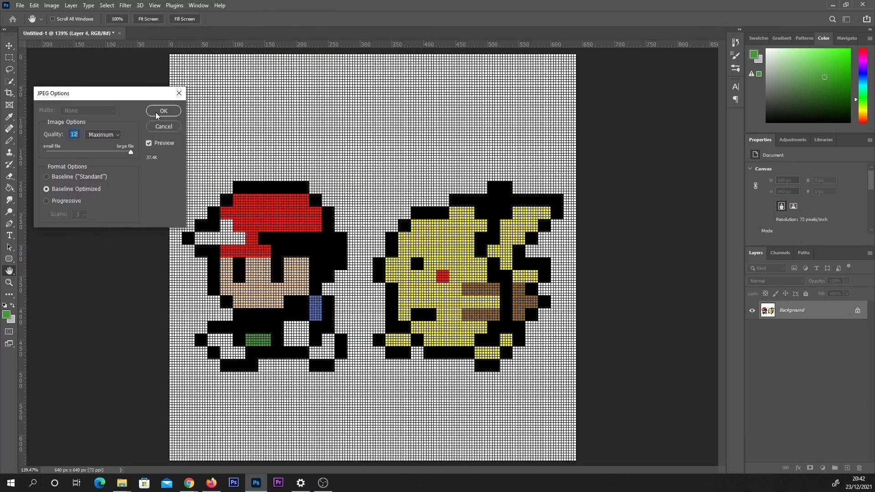
click(155, 112)
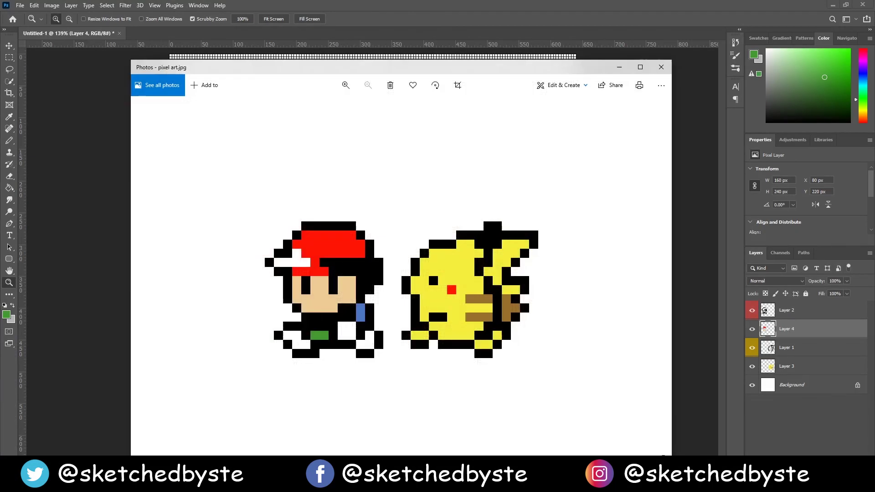
Move the Photos window left and narrow it so pixel art.jpg sits beside the canvas.
drag(474, 71, 394, 55)
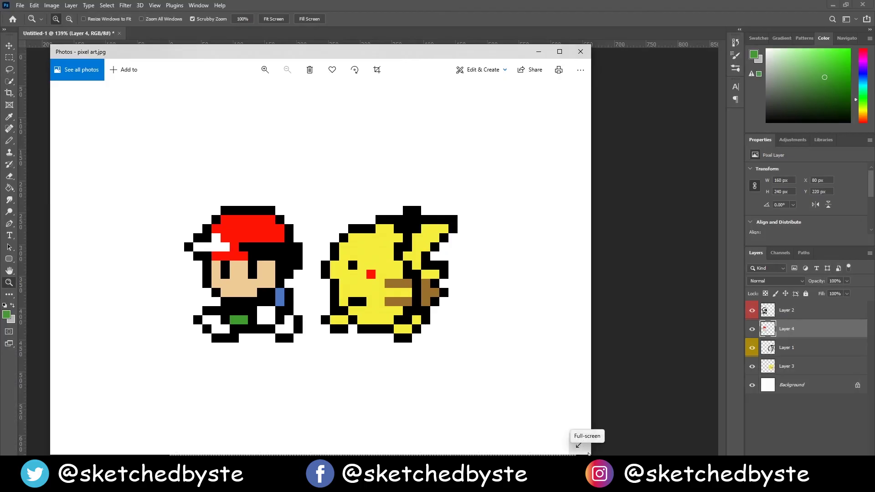
drag(591, 454, 271, 453)
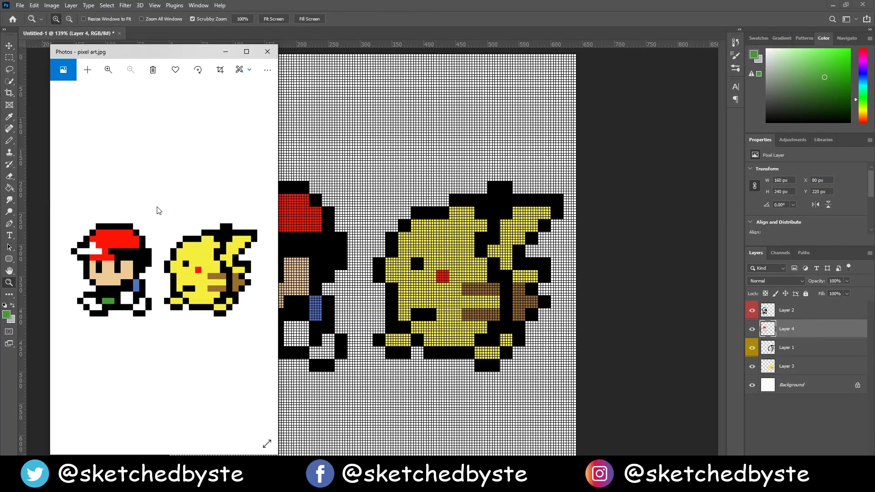